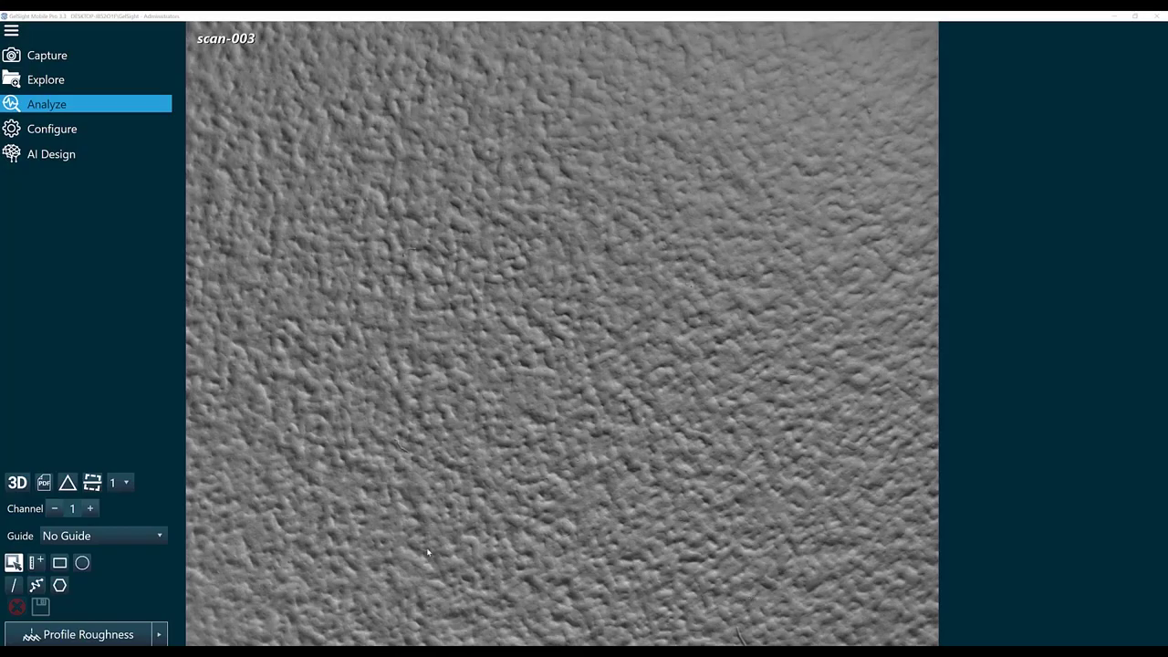
Switch scan-003's analysis routine from Profile Roughness to Surface Roughness.
left_click(164, 635)
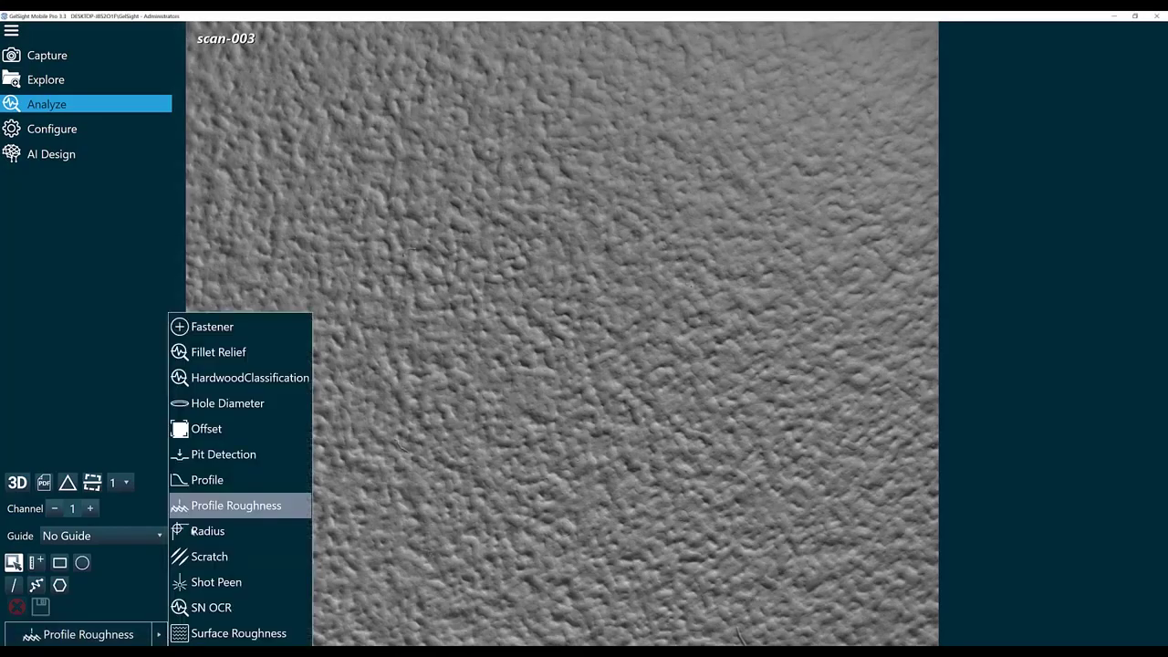
left_click(215, 633)
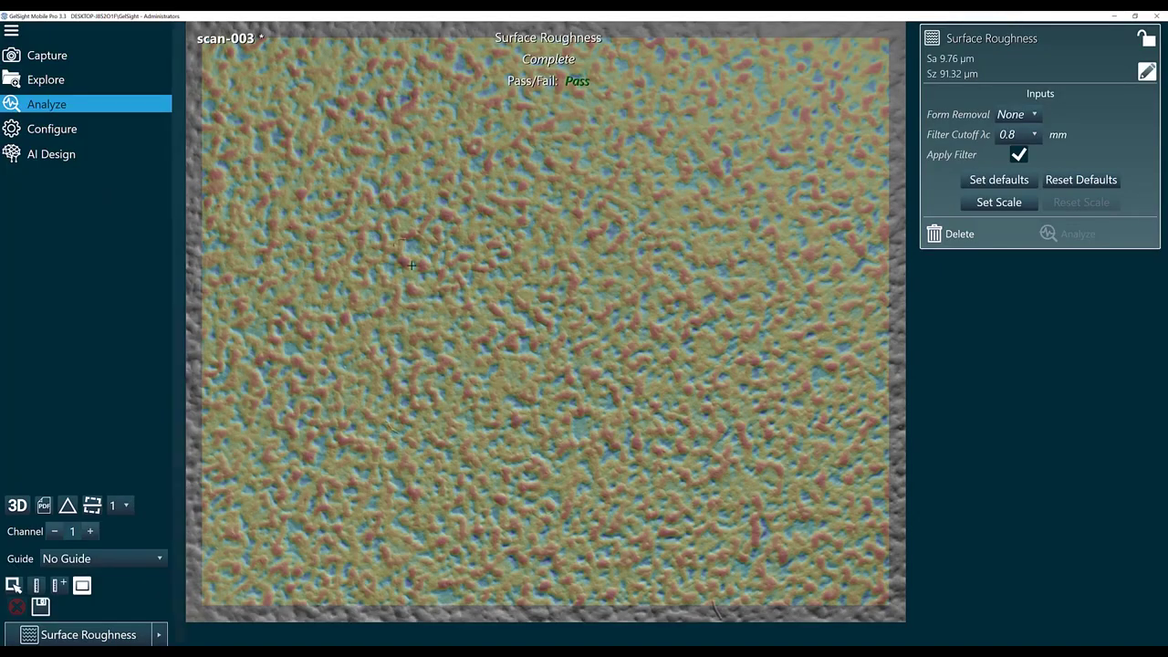
Set Form Removal to Plane and Filter Cutoff λc to 2.5 mm, then rerun the analysis.
left_click(1034, 118)
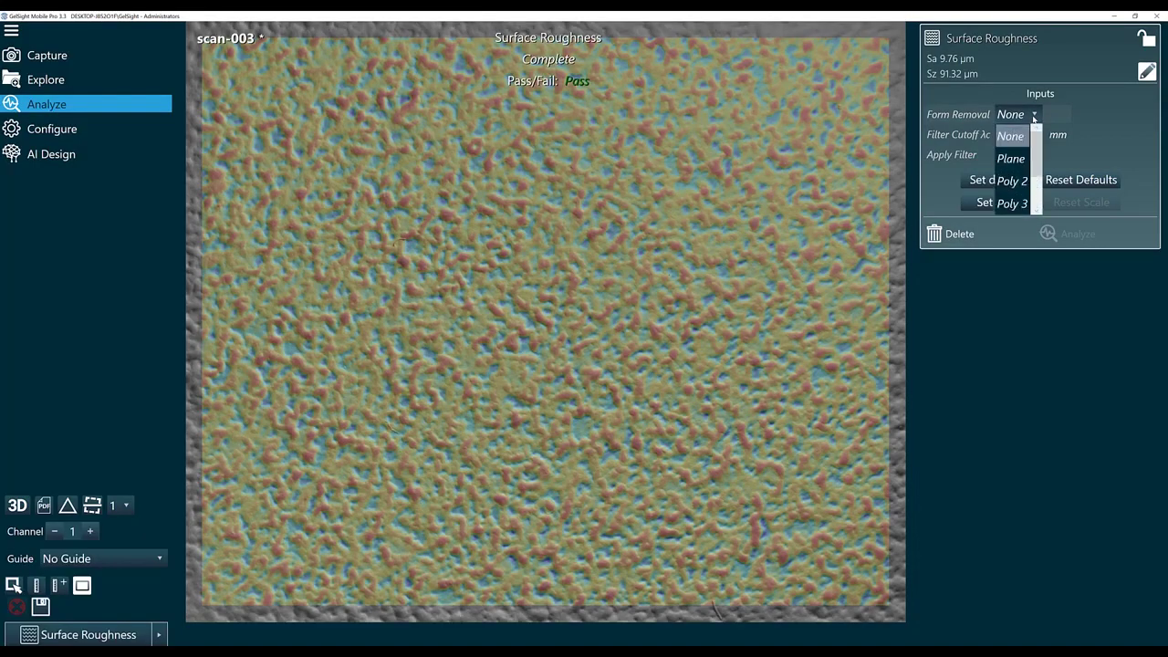
left_click(1011, 159)
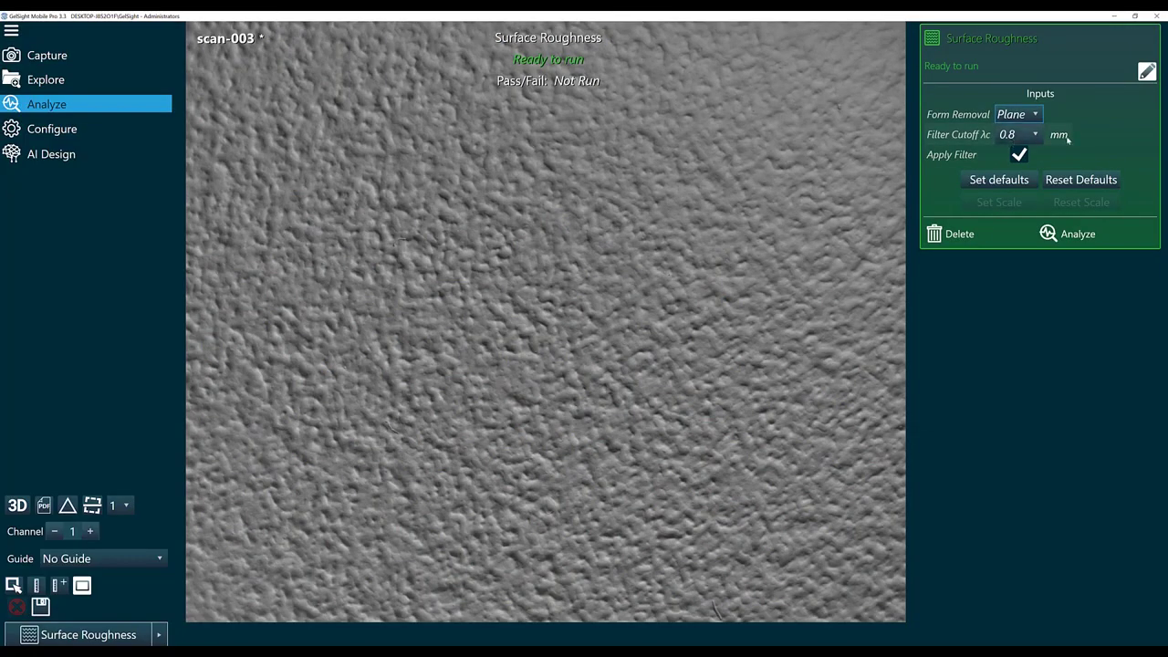
left_click(1036, 136)
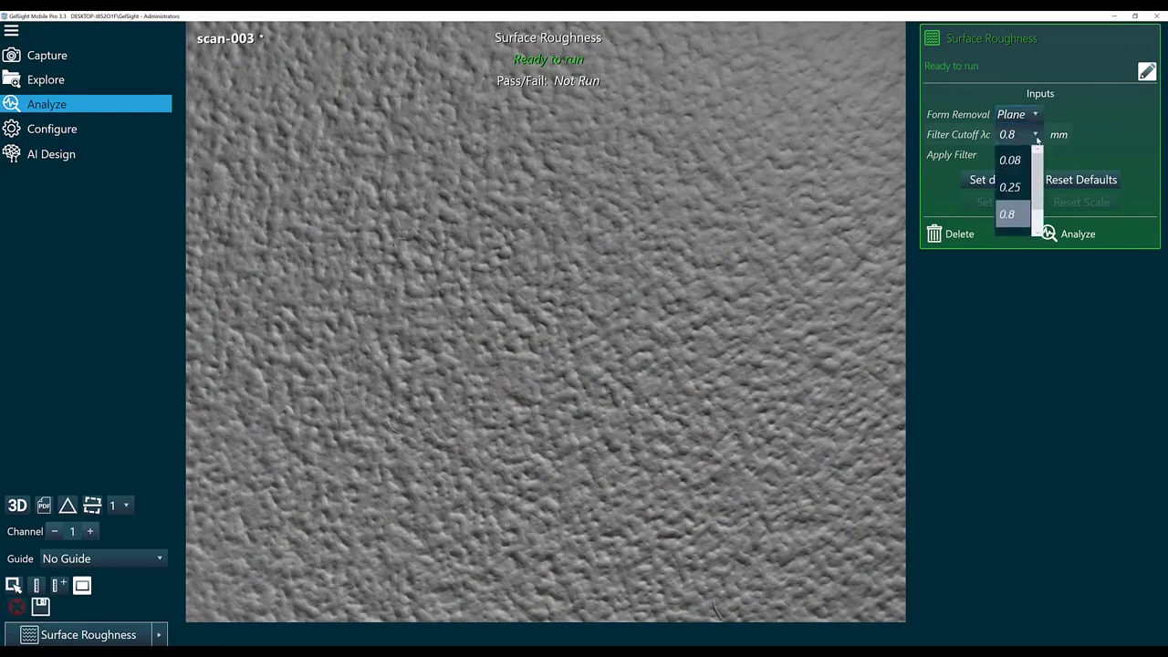
scroll(1037, 220, "down", 1)
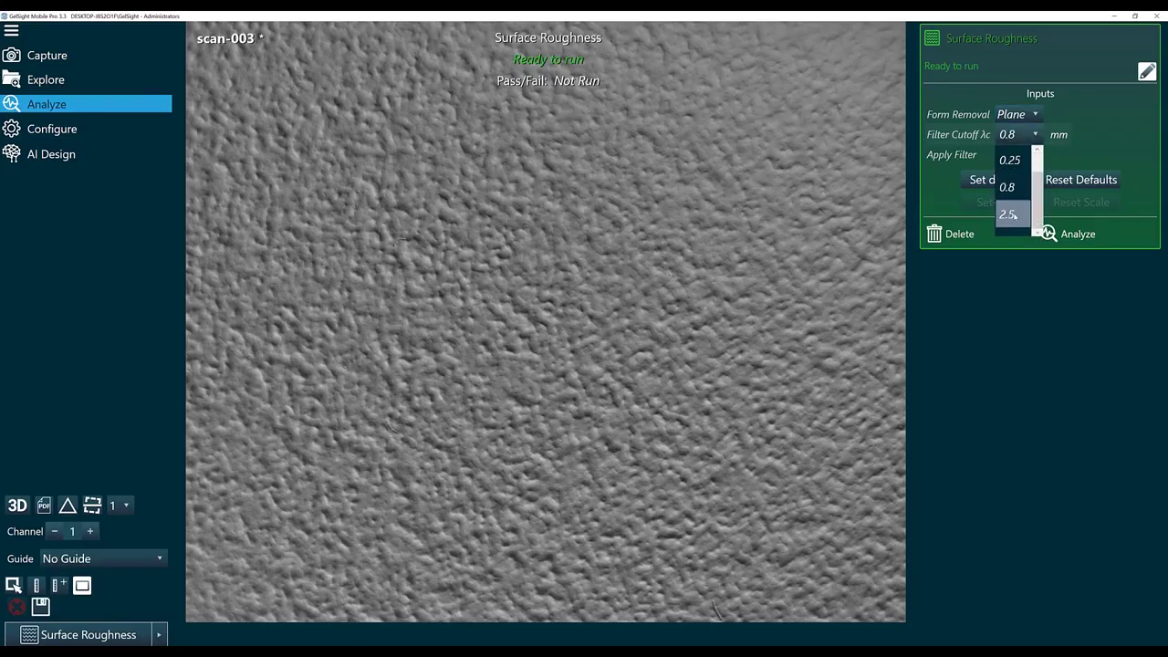
left_click(1004, 215)
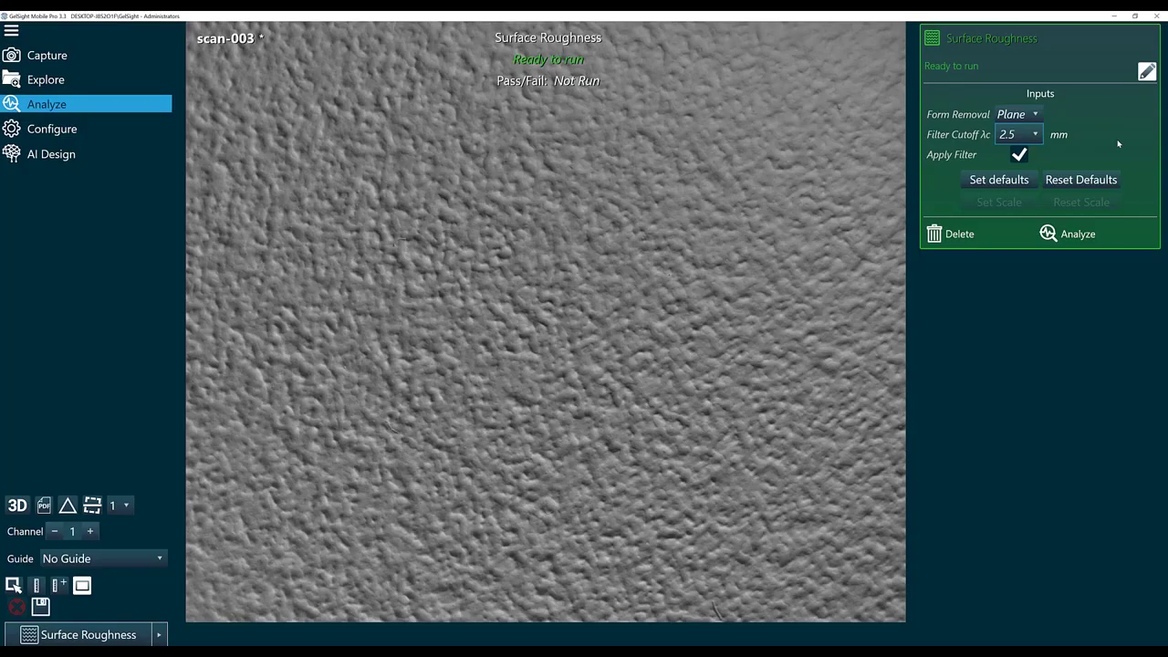
left_click(1078, 234)
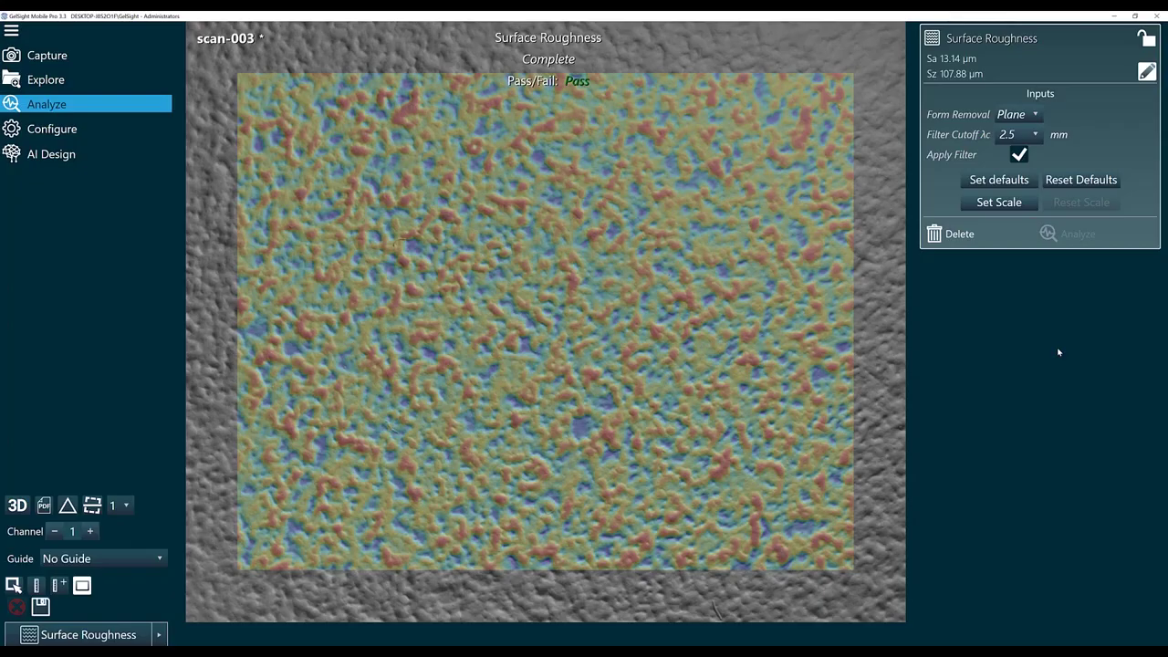
Save Plane form removal and the 2.5 mm cutoff as Surface Roughness defaults, confirming.
left_click(1012, 181)
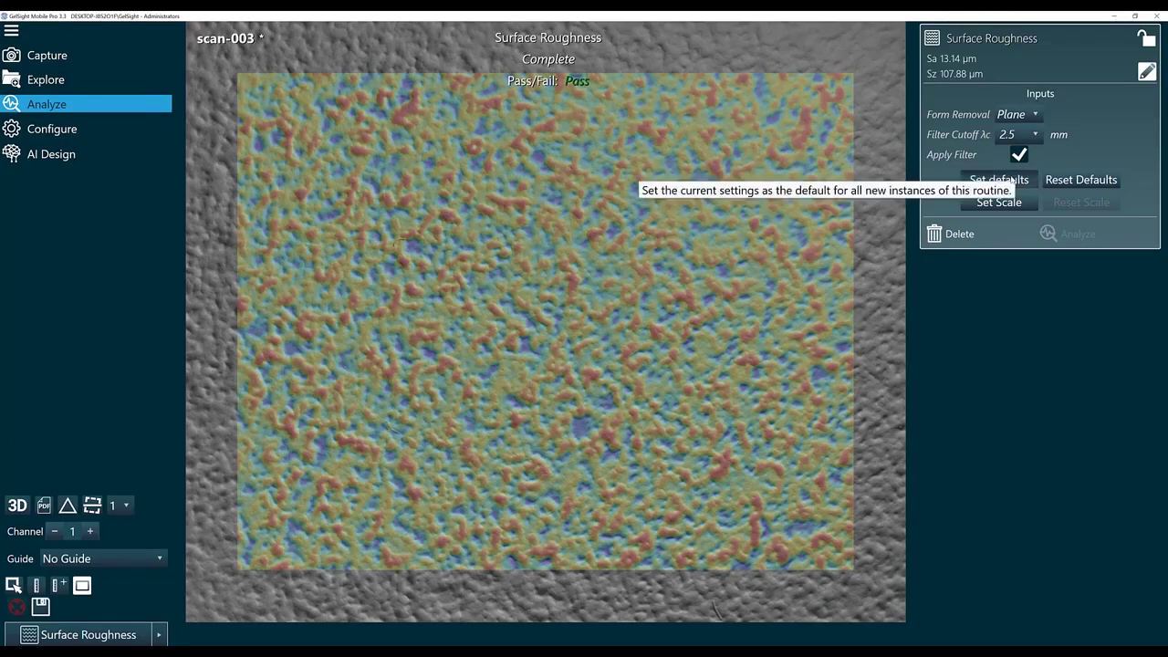
left_click(693, 362)
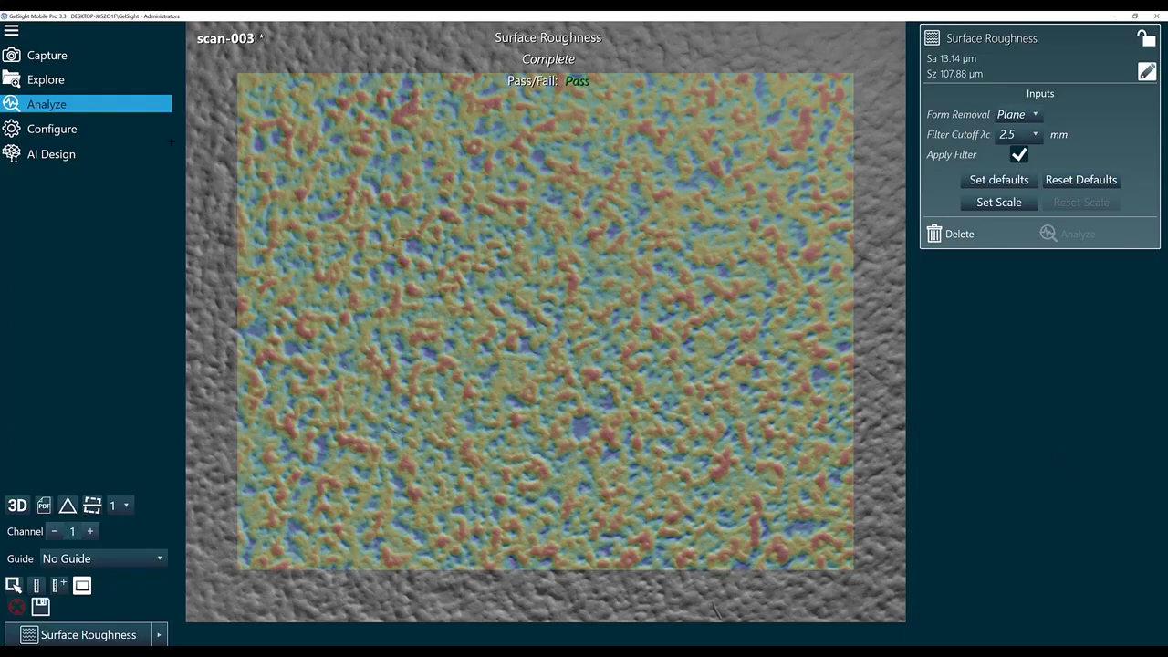
Save the scan changes, then make Sa a pass/fail criterion with minimum 10.00 µm.
left_click(55, 131)
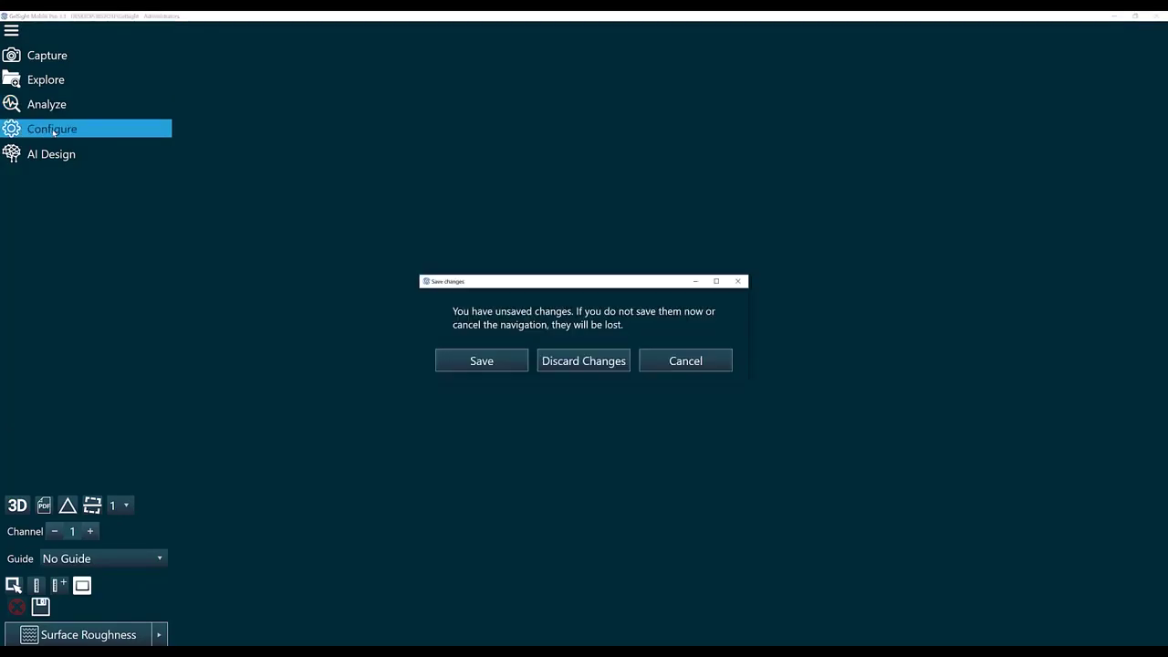
left_click(473, 361)
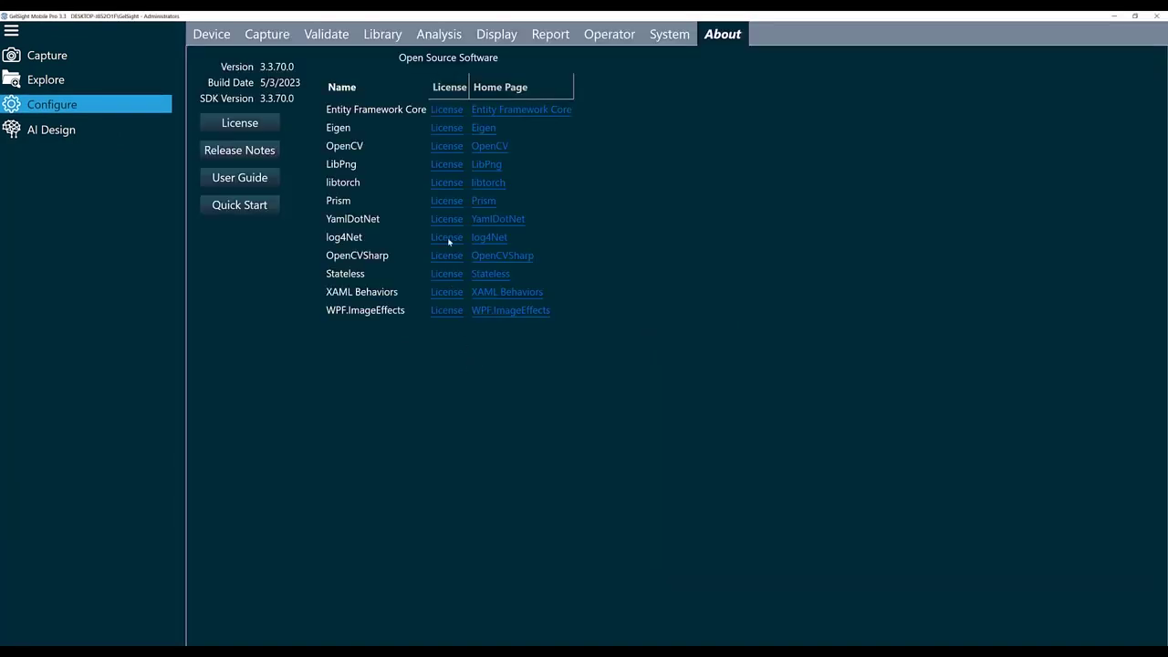
left_click(439, 34)
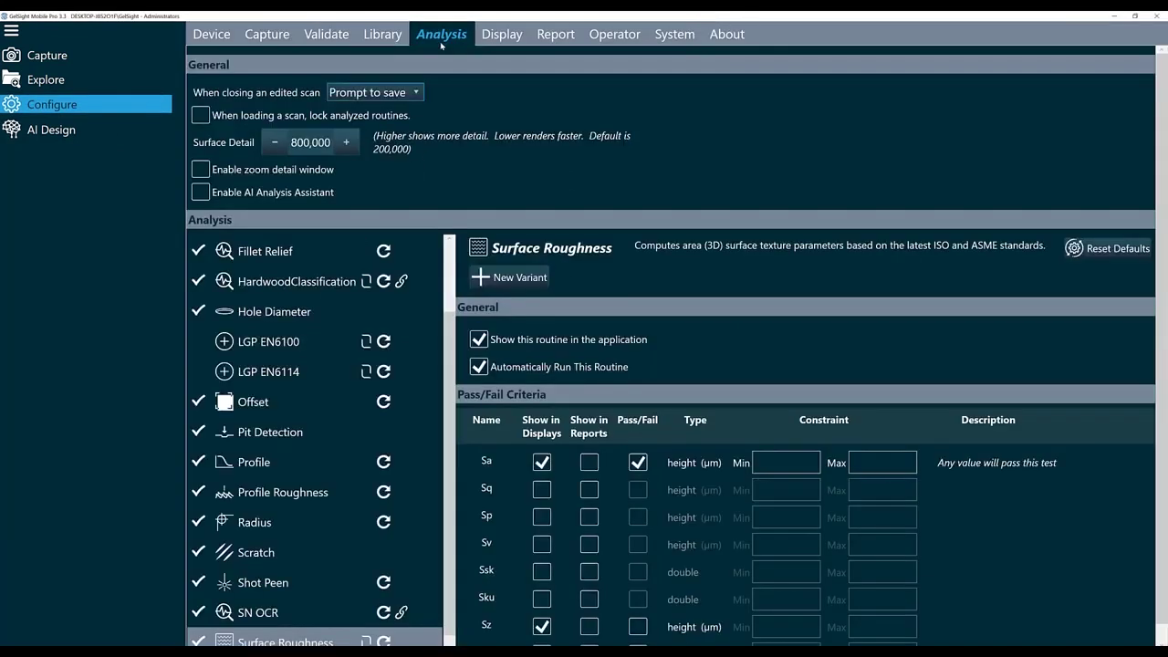
scroll(344, 619, "down", 1)
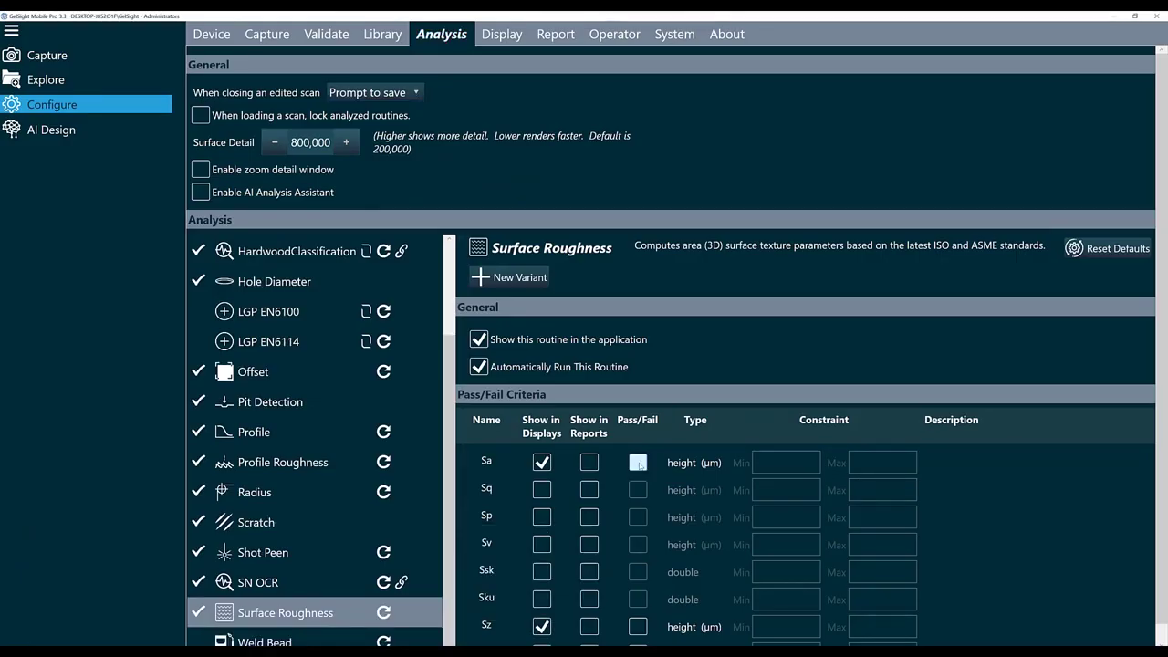
left_click(639, 463)
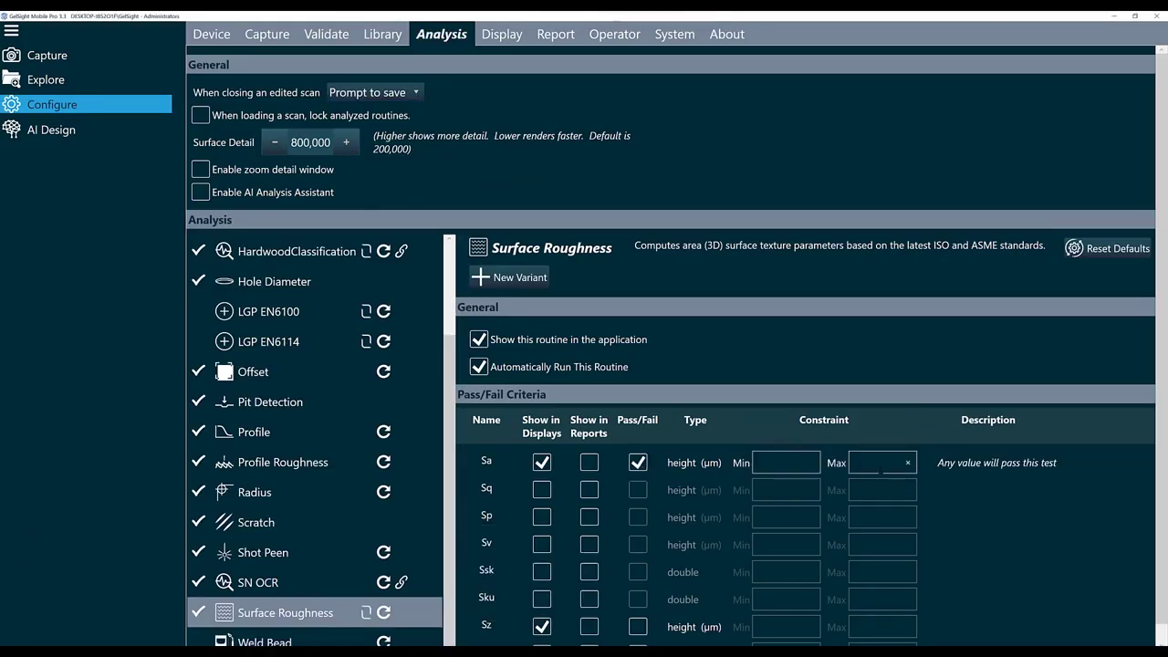
left_click(784, 463)
type("10.00")
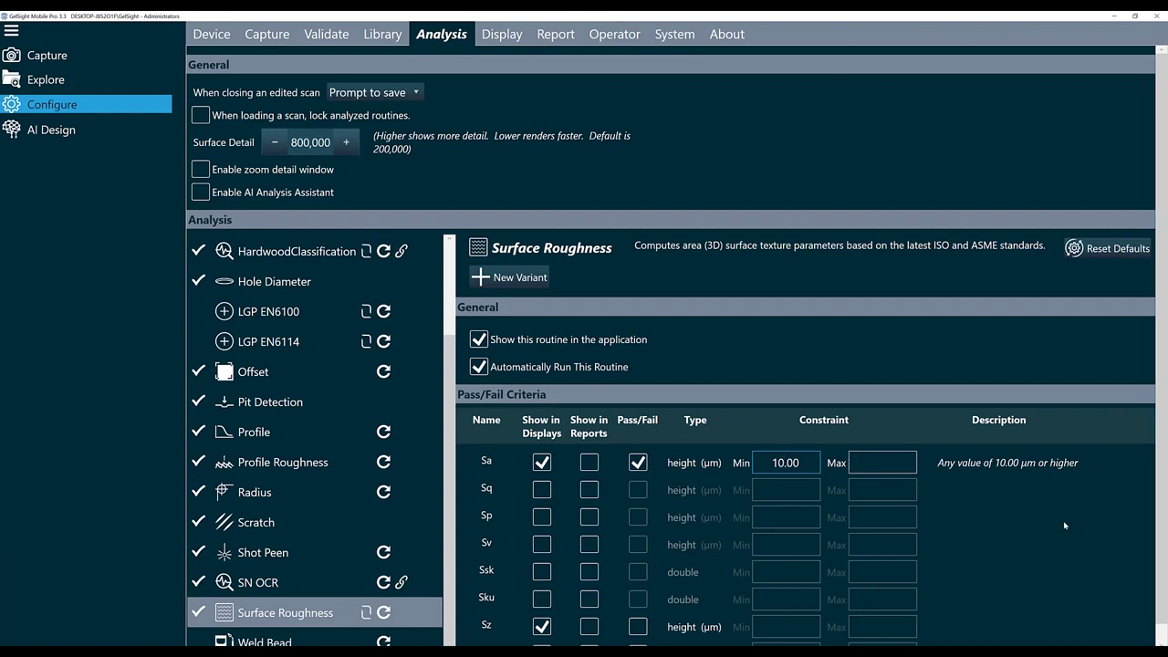
Create a SurfaceRoughness folder on the Desktop and select it as the operator capture folder.
left_click(617, 36)
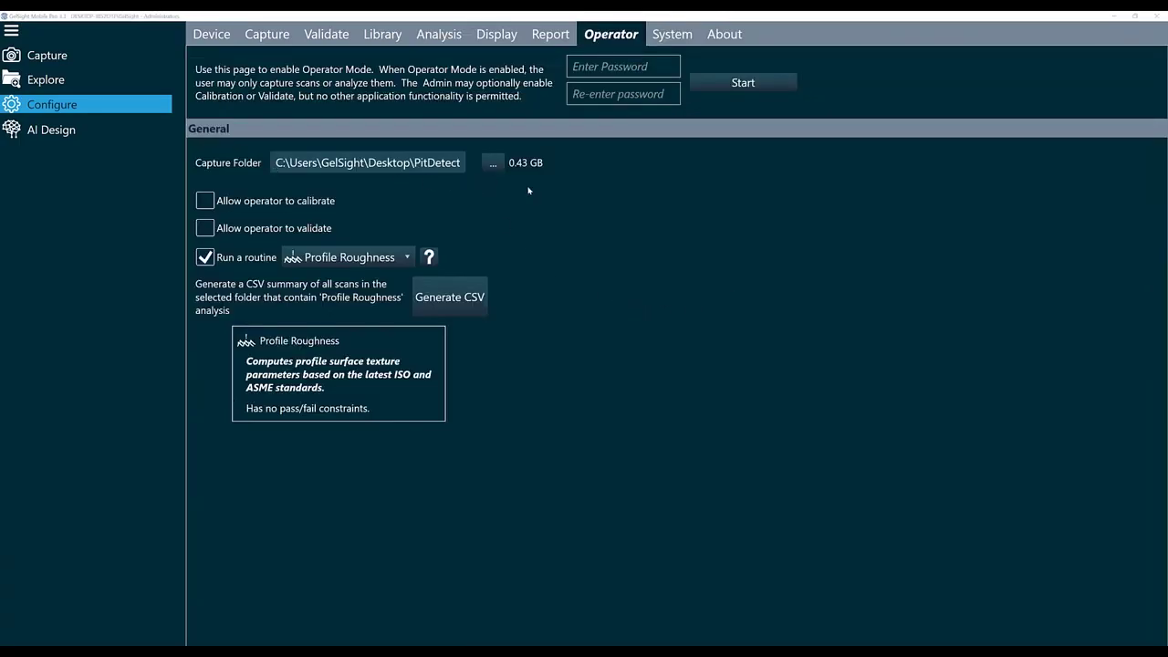
left_click(490, 164)
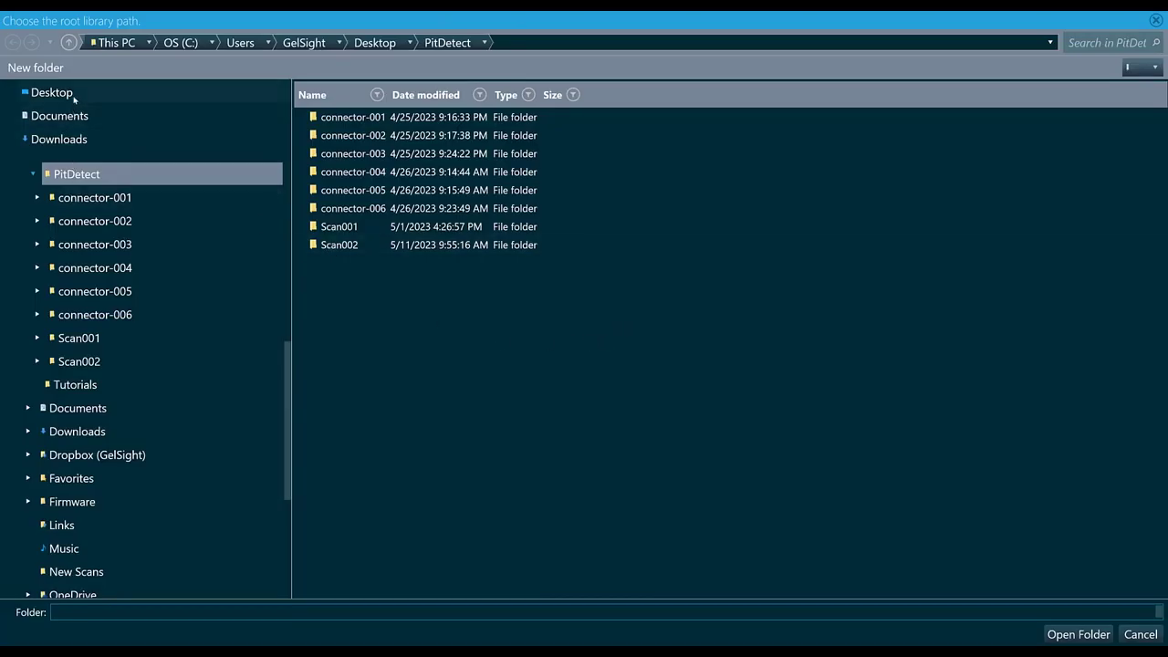
left_click(72, 95)
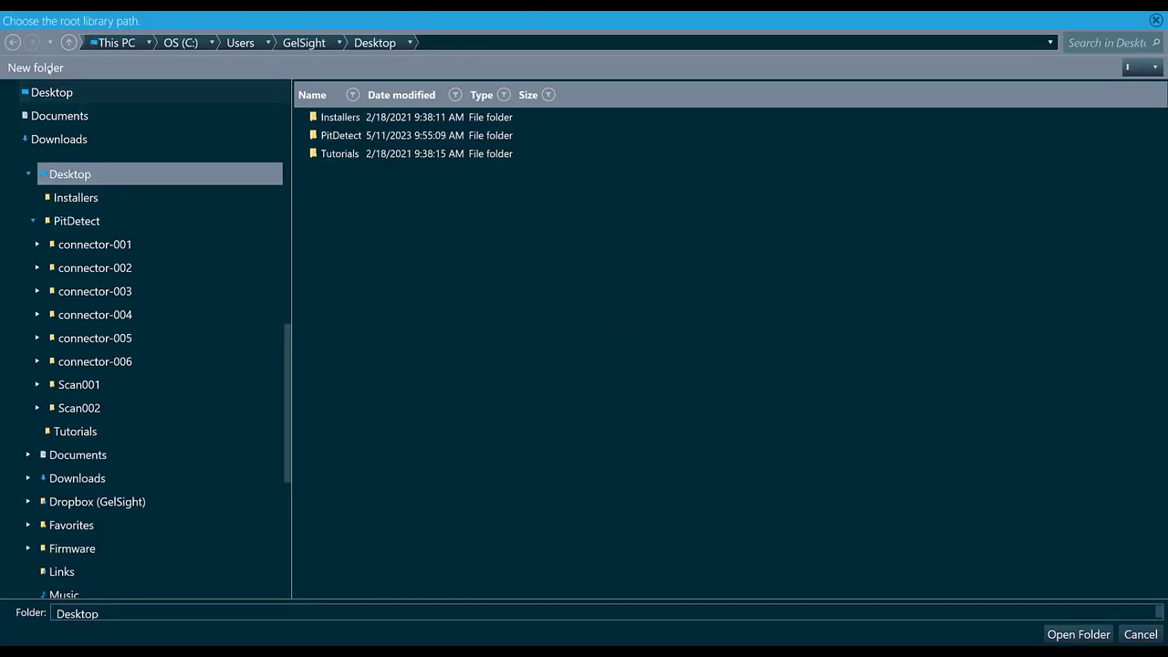
left_click(49, 70)
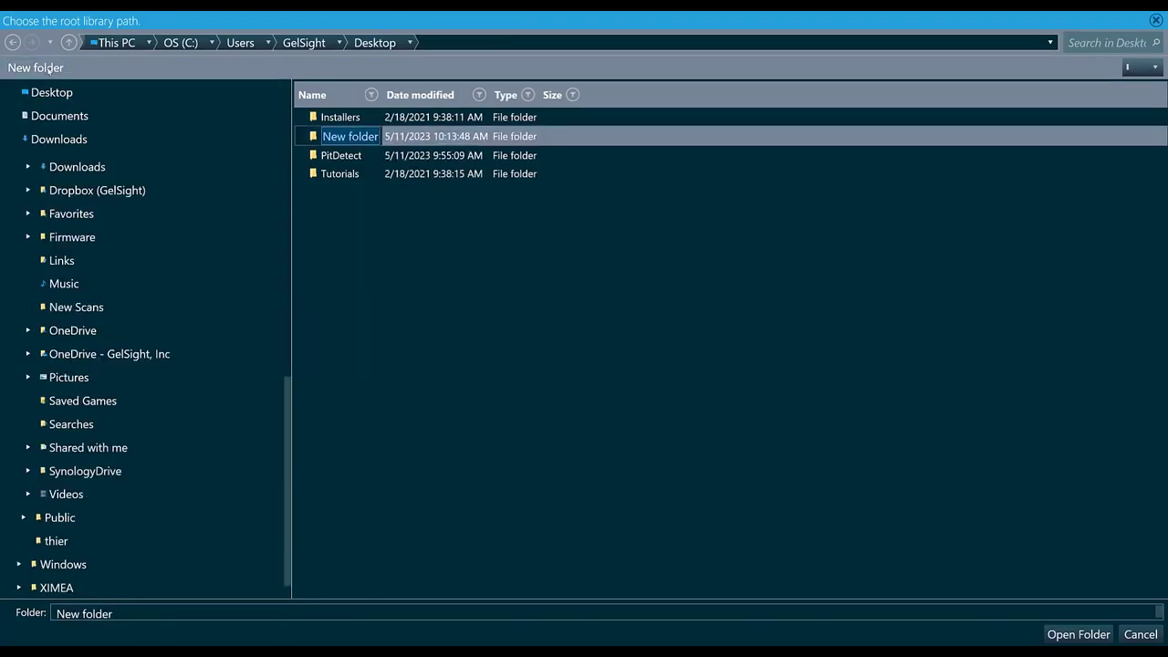
type("Surface")
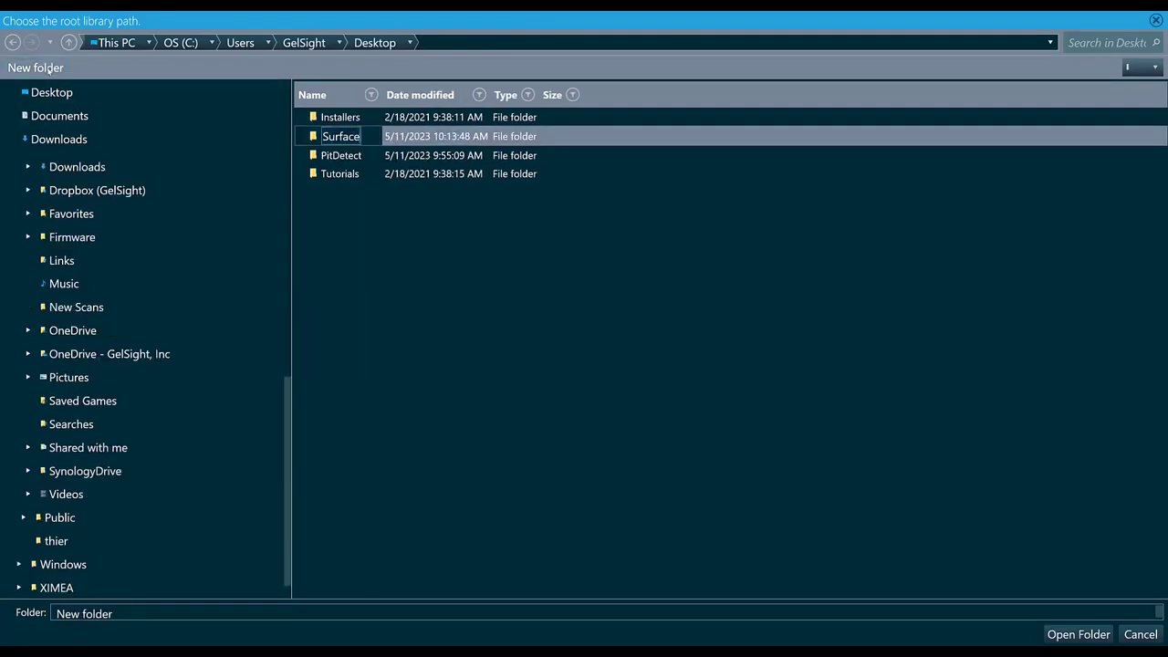
type("Roughnes")
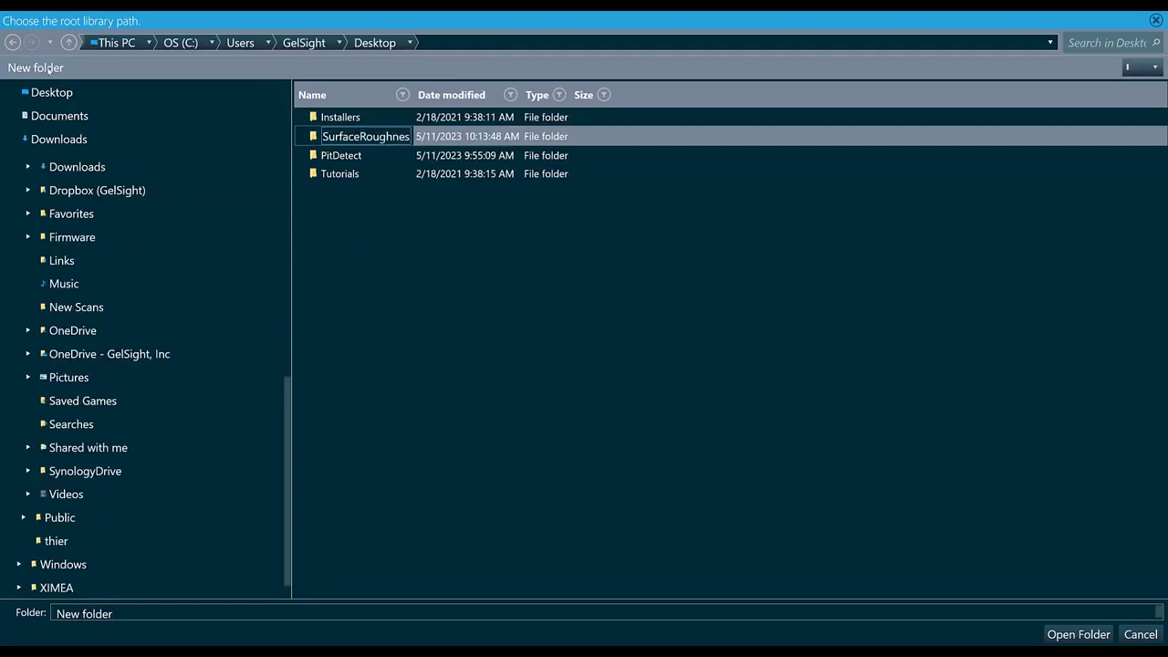
type("s")
key("Return")
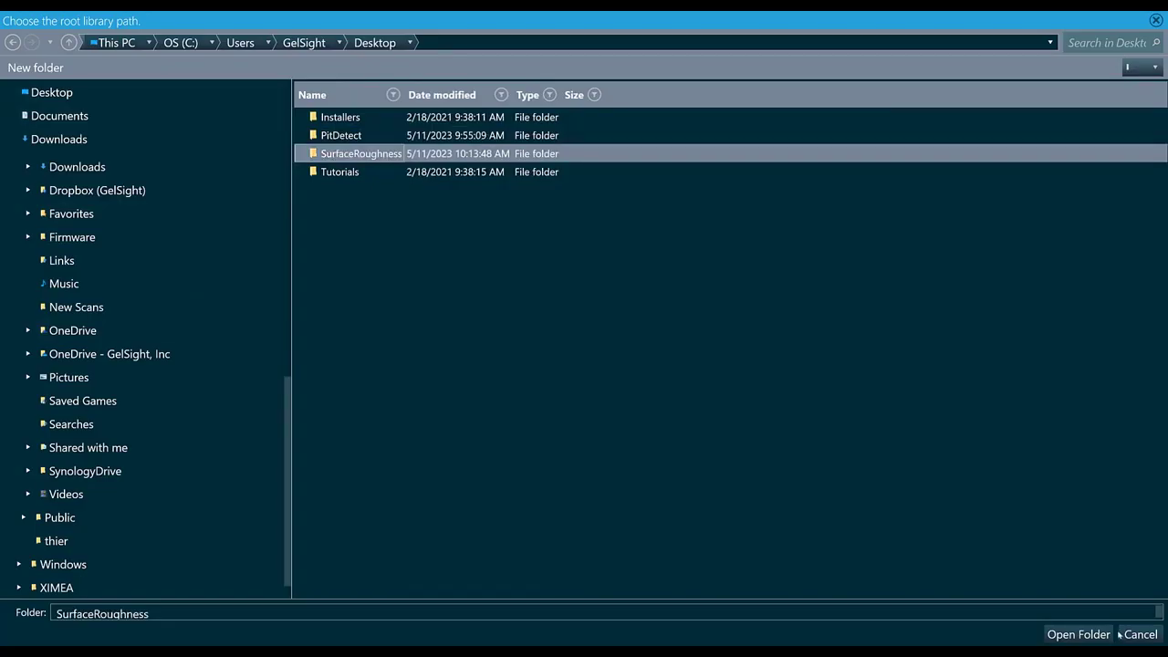
left_click(1078, 634)
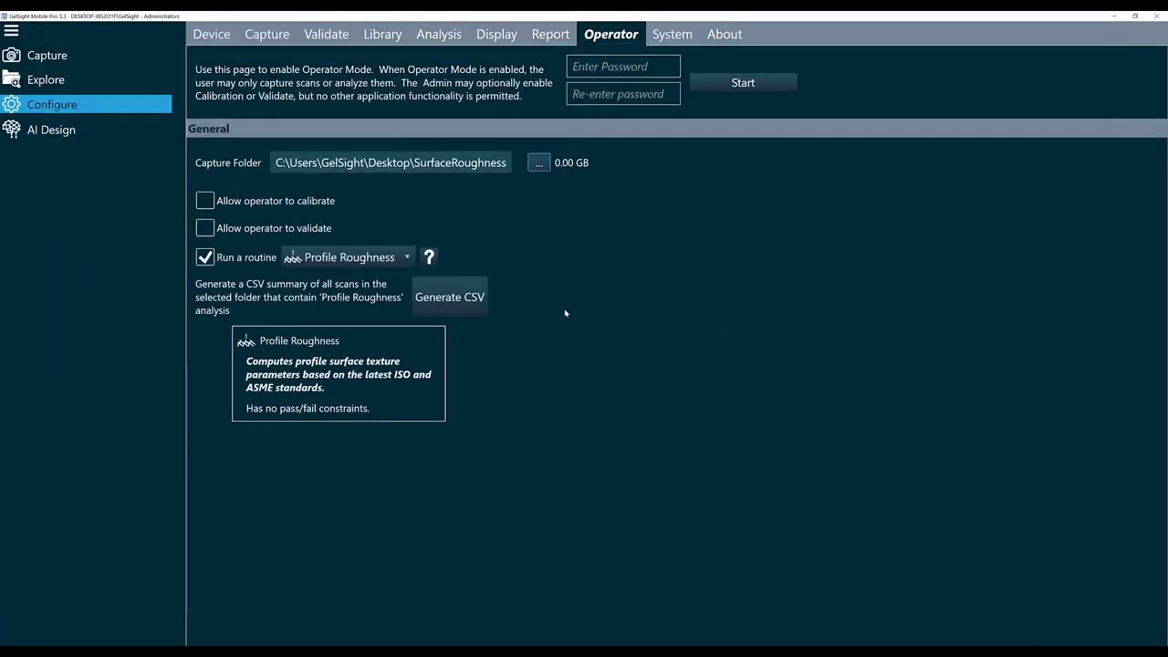
Allow operators to calibrate and validate, and select Surface Roughness as the routine to run.
left_click(204, 203)
left_click(207, 229)
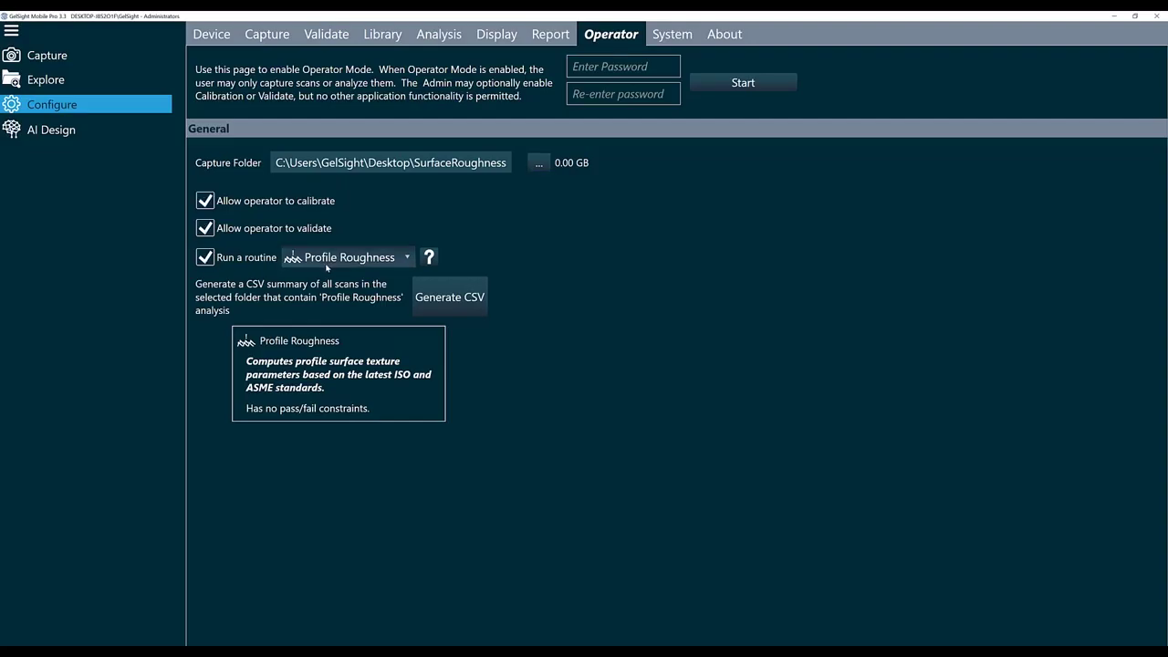
left_click(351, 266)
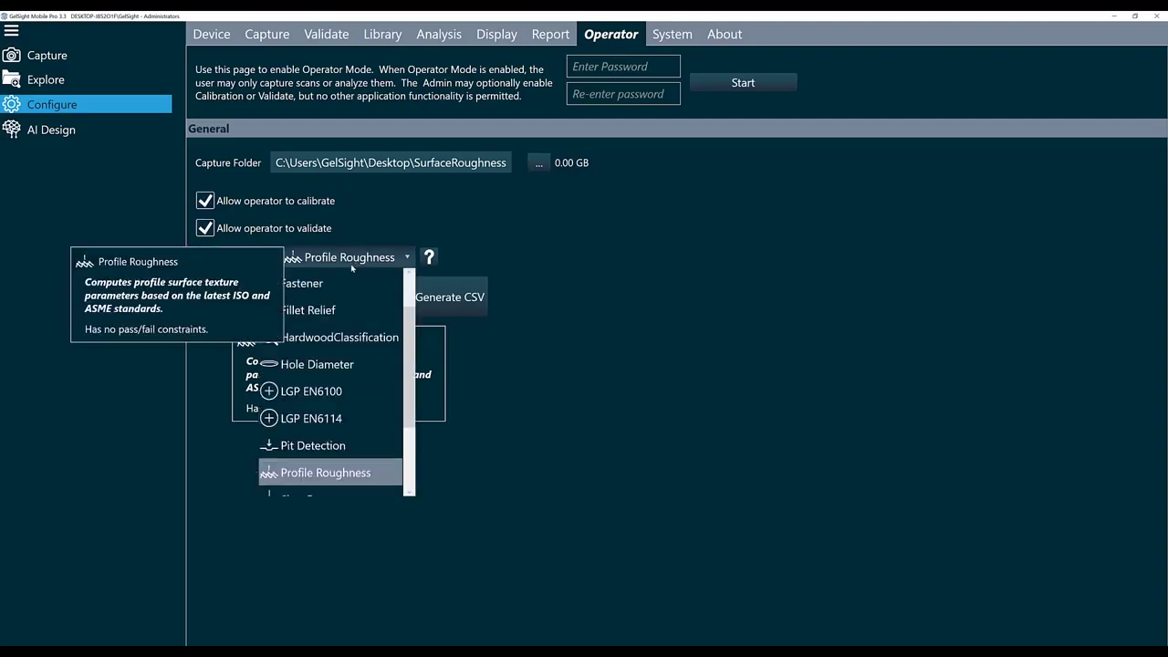
scroll(329, 310, "down", 2)
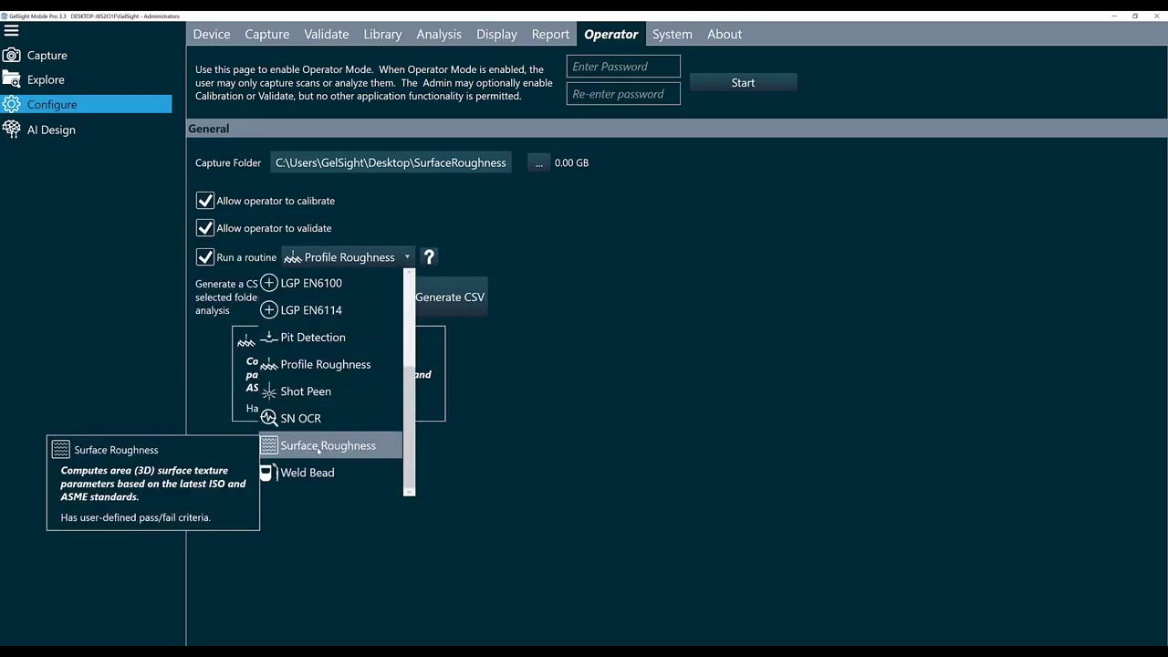
left_click(319, 446)
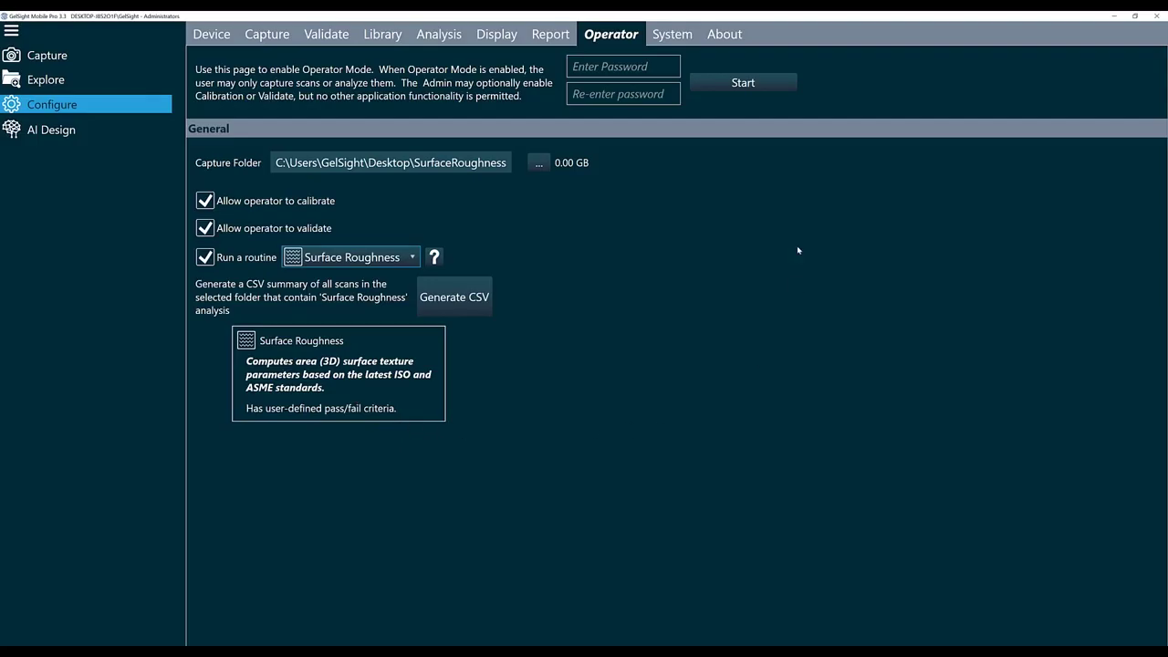
Enter and confirm the operator password, then start Operator Mode.
left_click(610, 67)
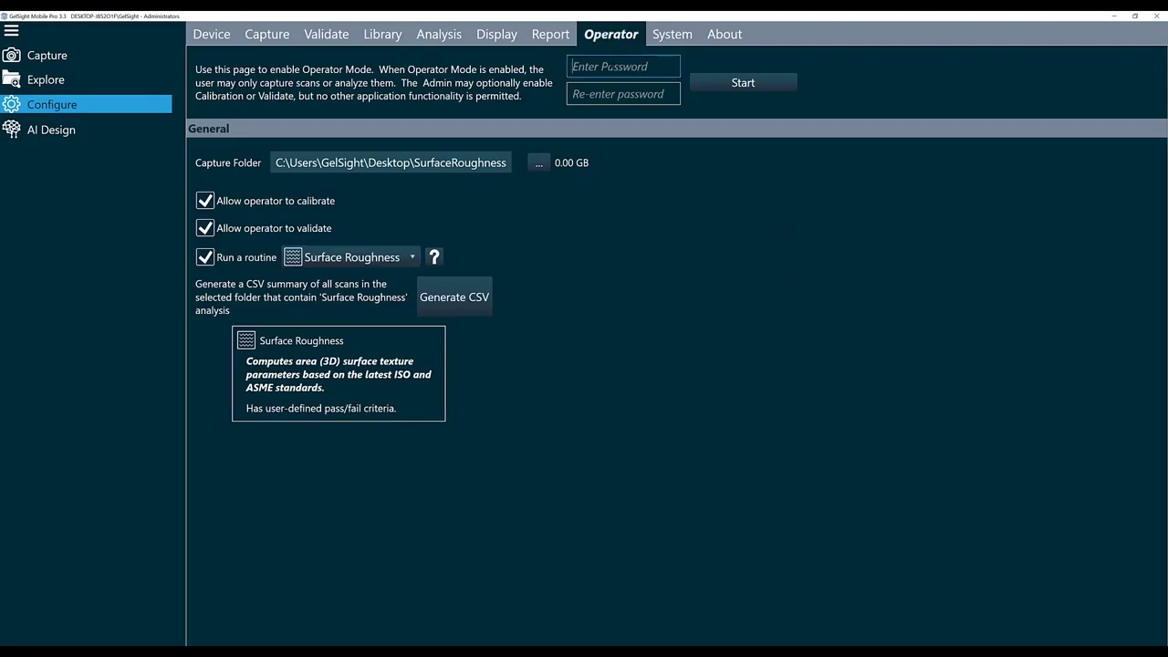
type("••••••••")
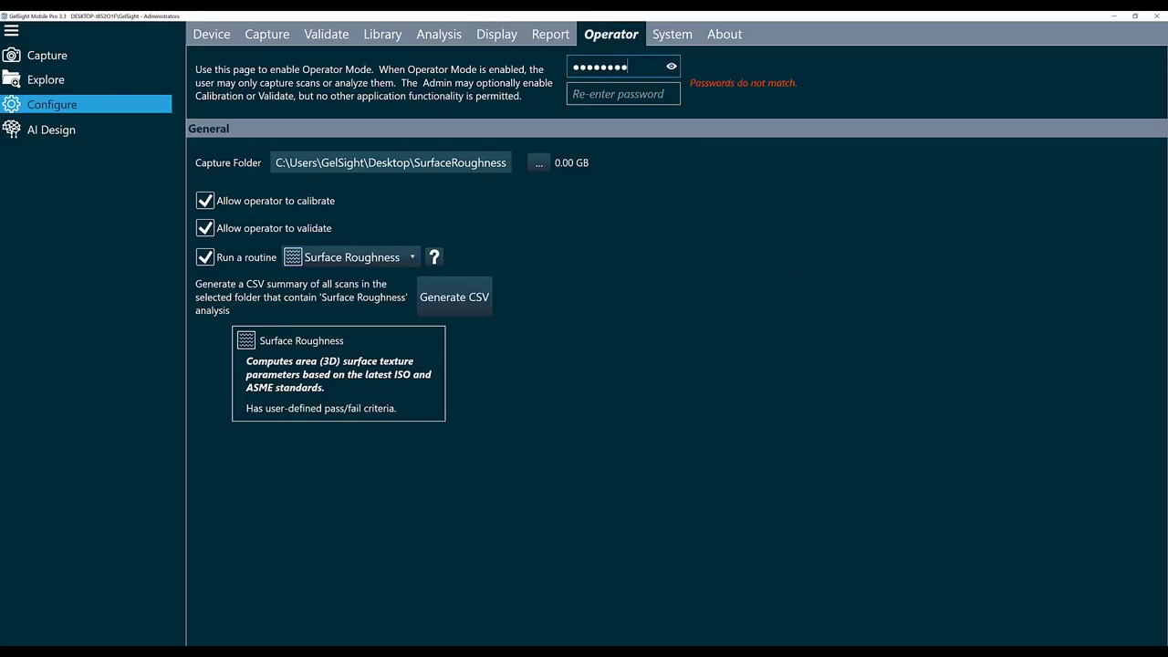
key("Tab")
type("••••••••")
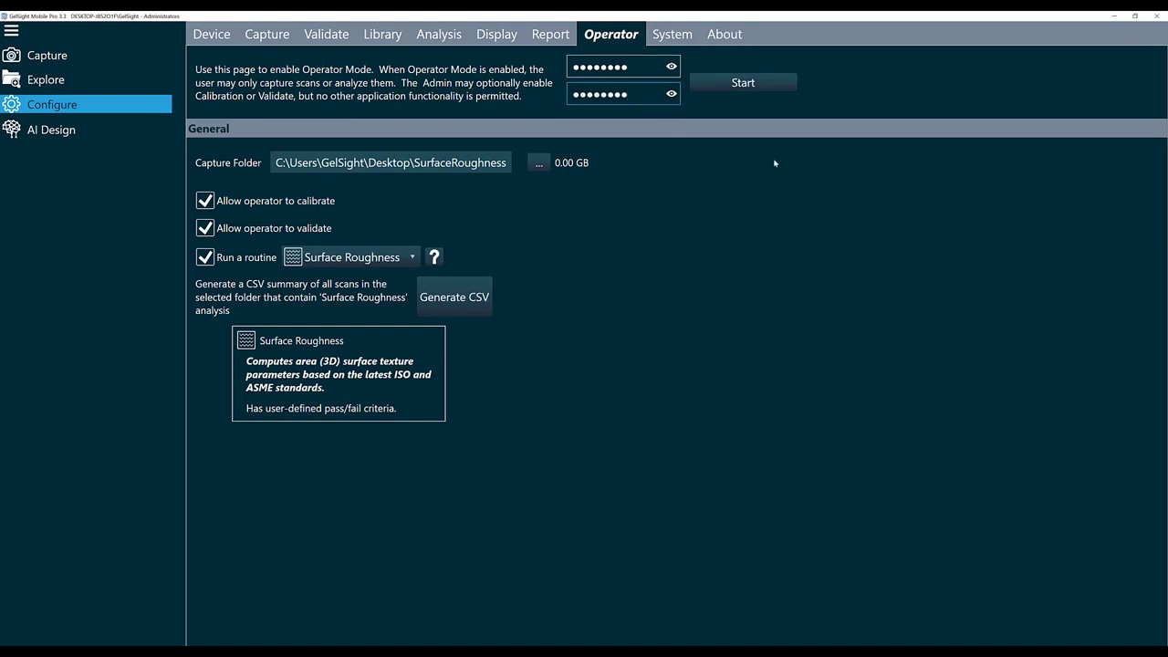
left_click(740, 84)
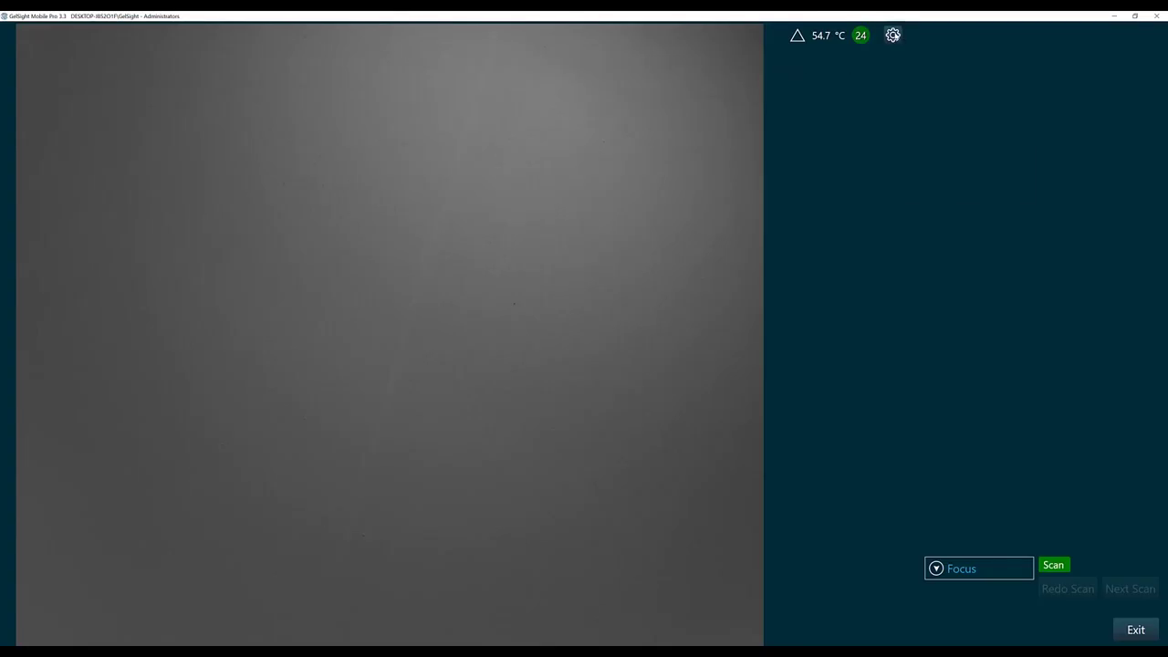
Try the Small Rectangle guide, revert to No Guide, and set the scan name to 'scan'.
left_click(892, 35)
mouse_move(931, 42)
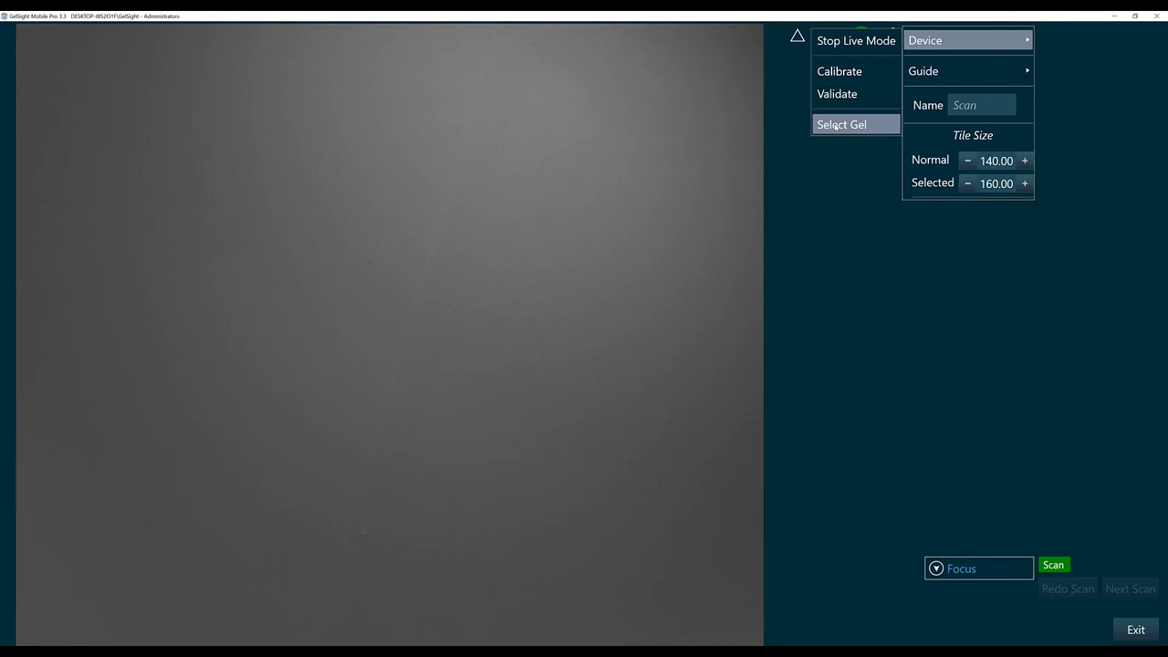
mouse_move(942, 77)
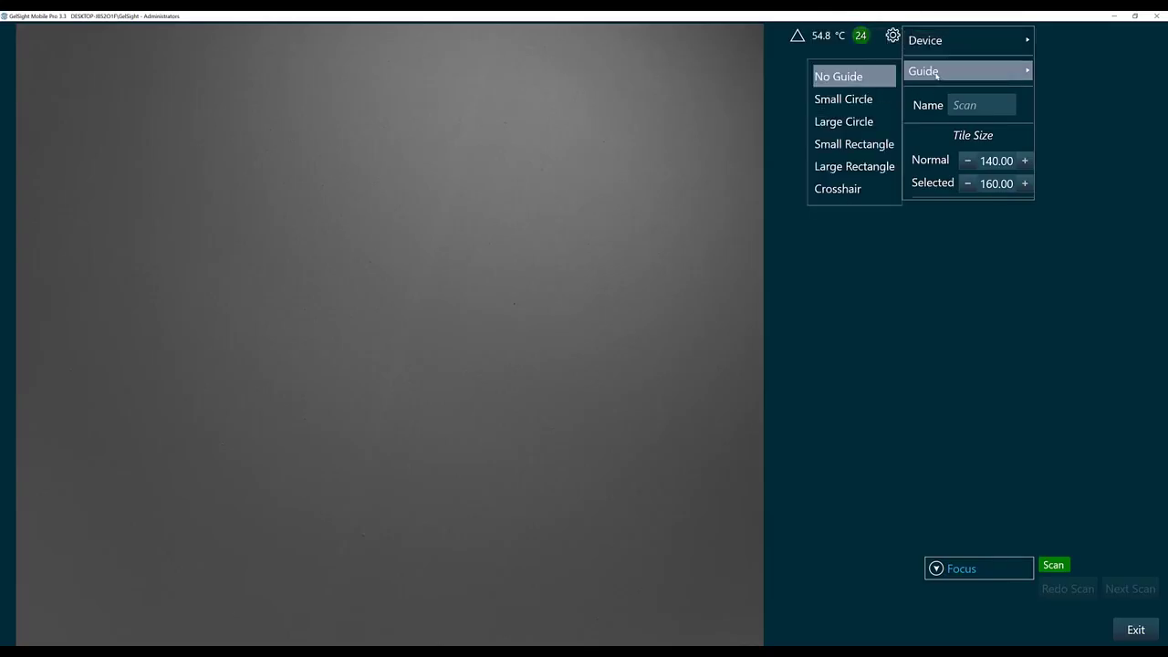
left_click(835, 149)
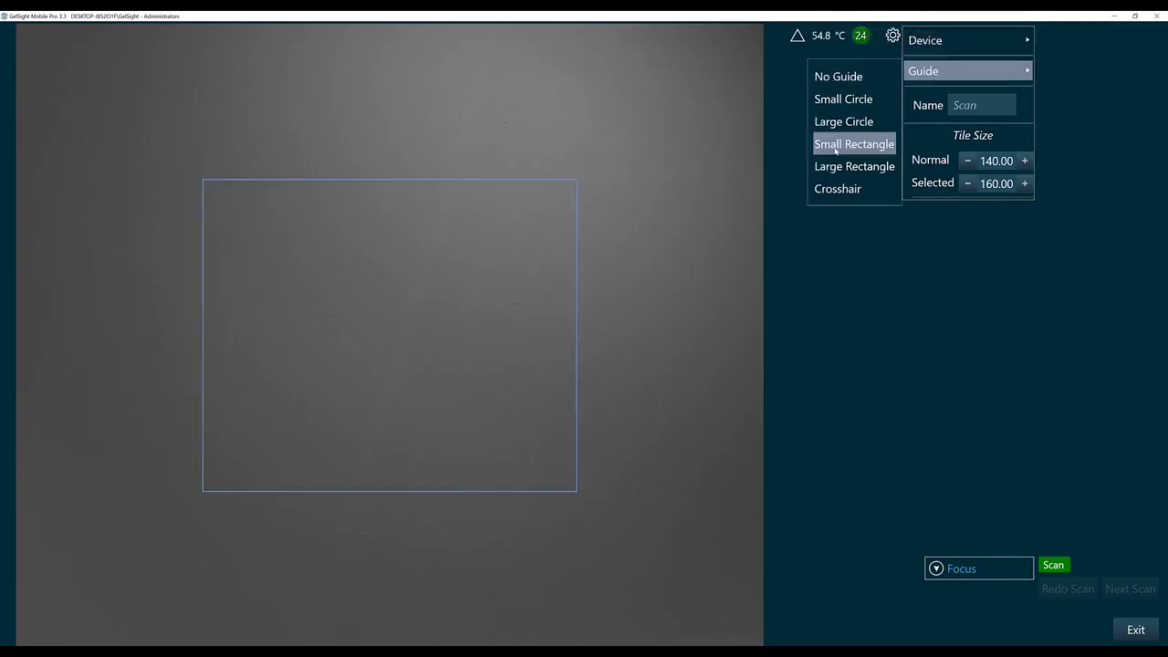
left_click(857, 76)
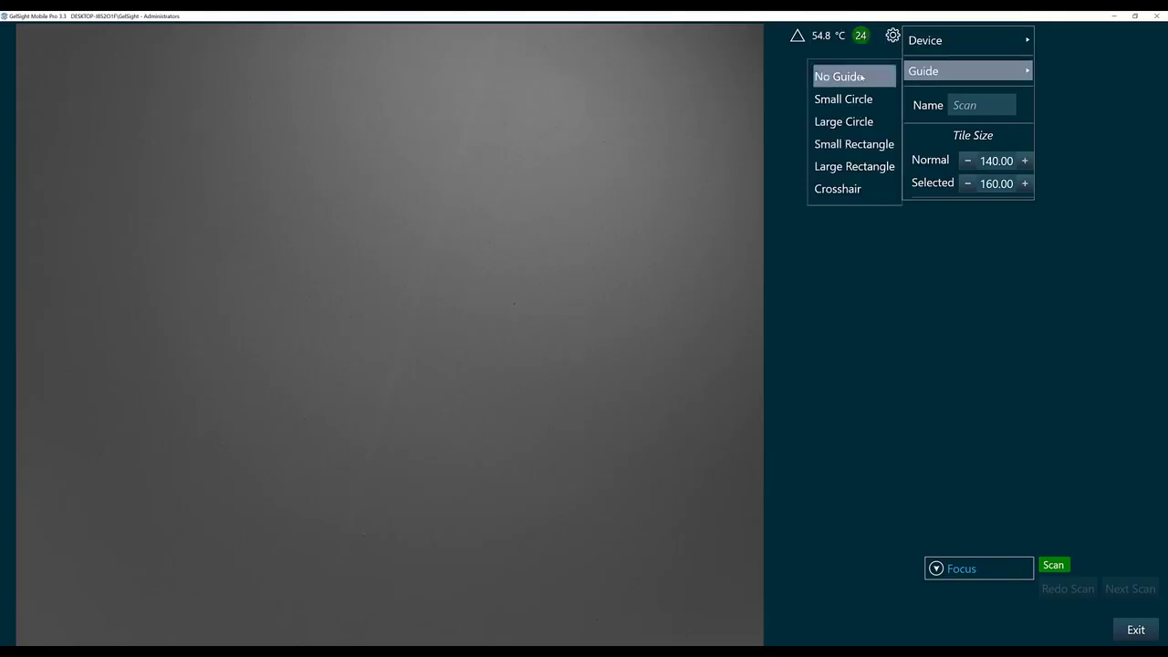
left_click(981, 103)
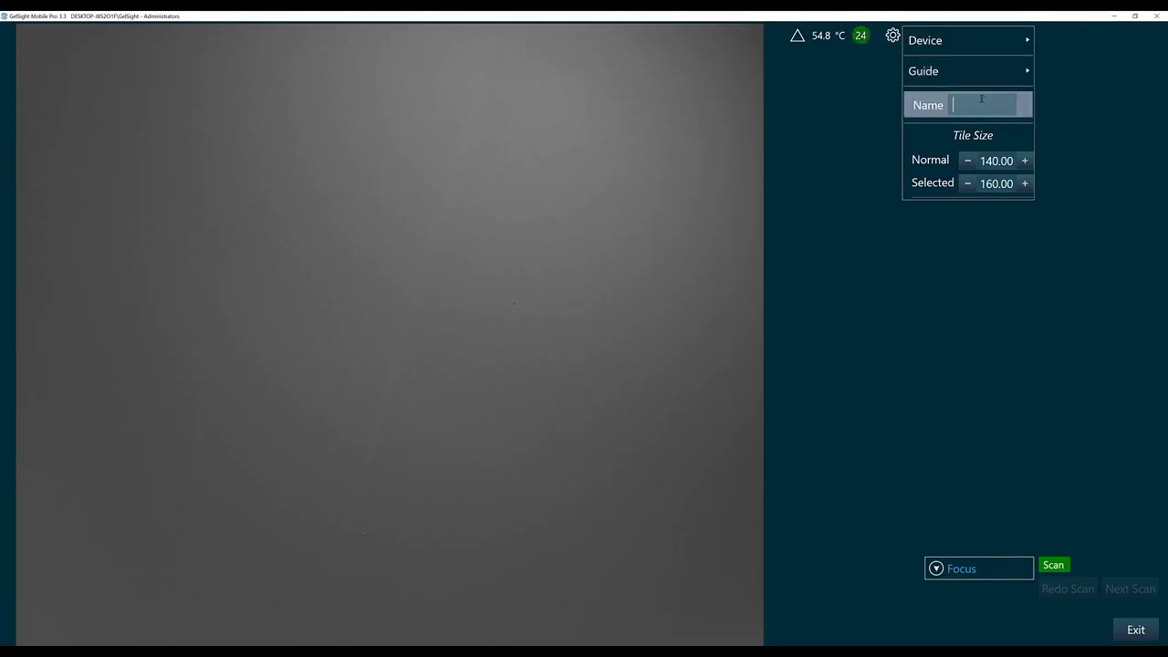
type("scan")
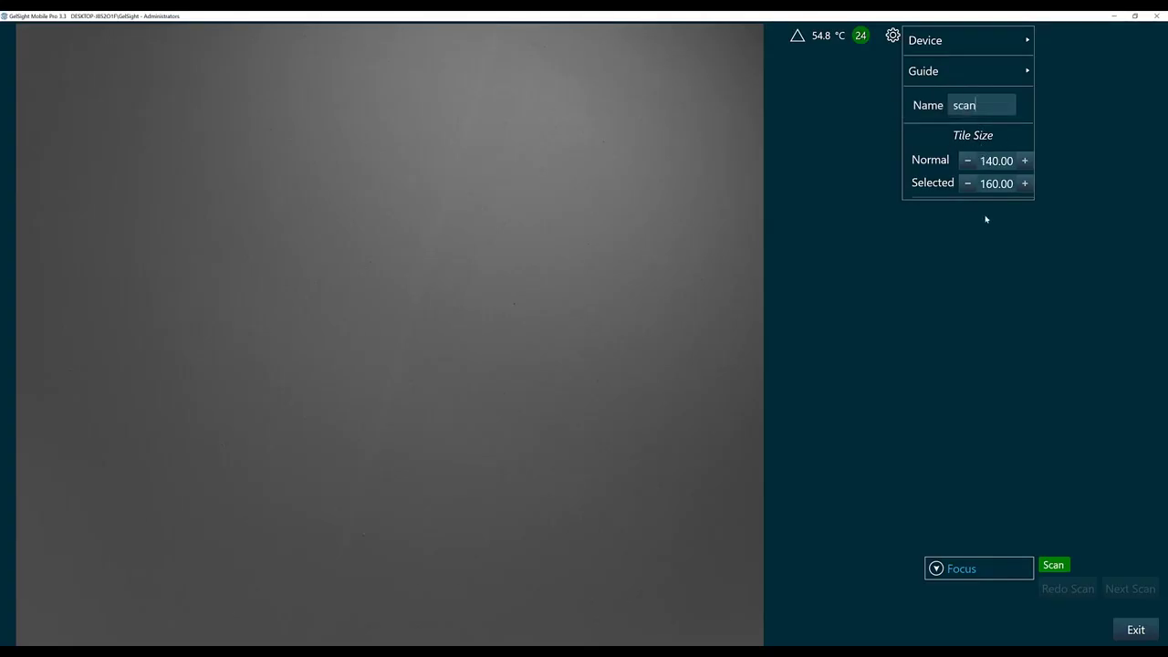
left_click(950, 331)
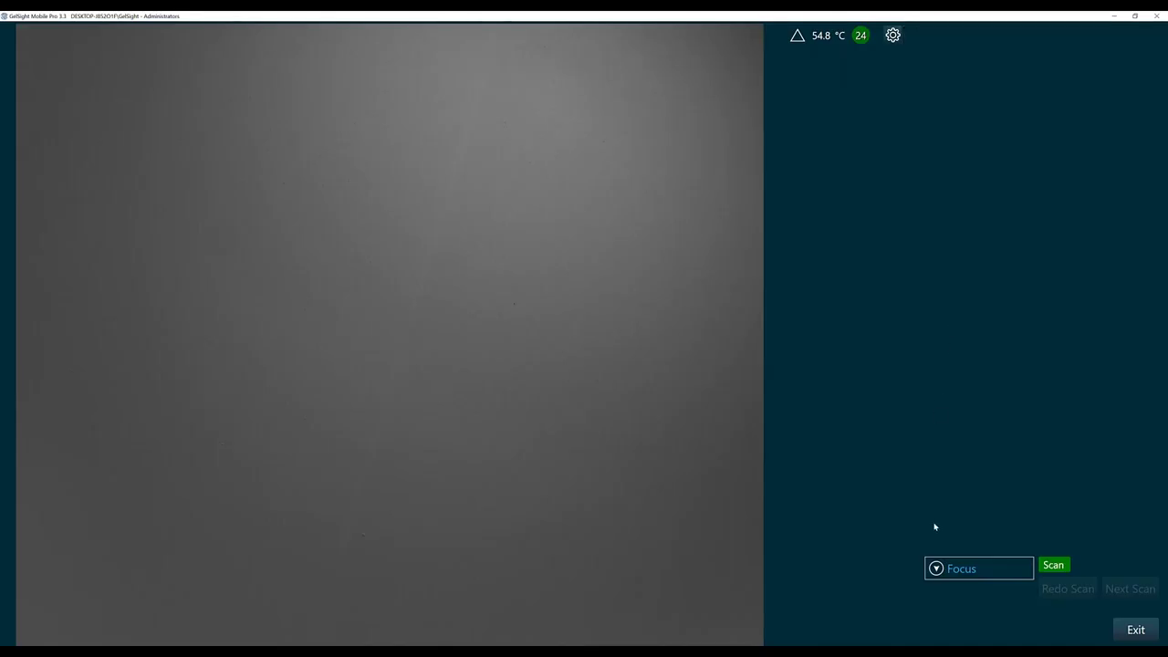
Expand the Focus panel in the operator capture view.
left_click(937, 571)
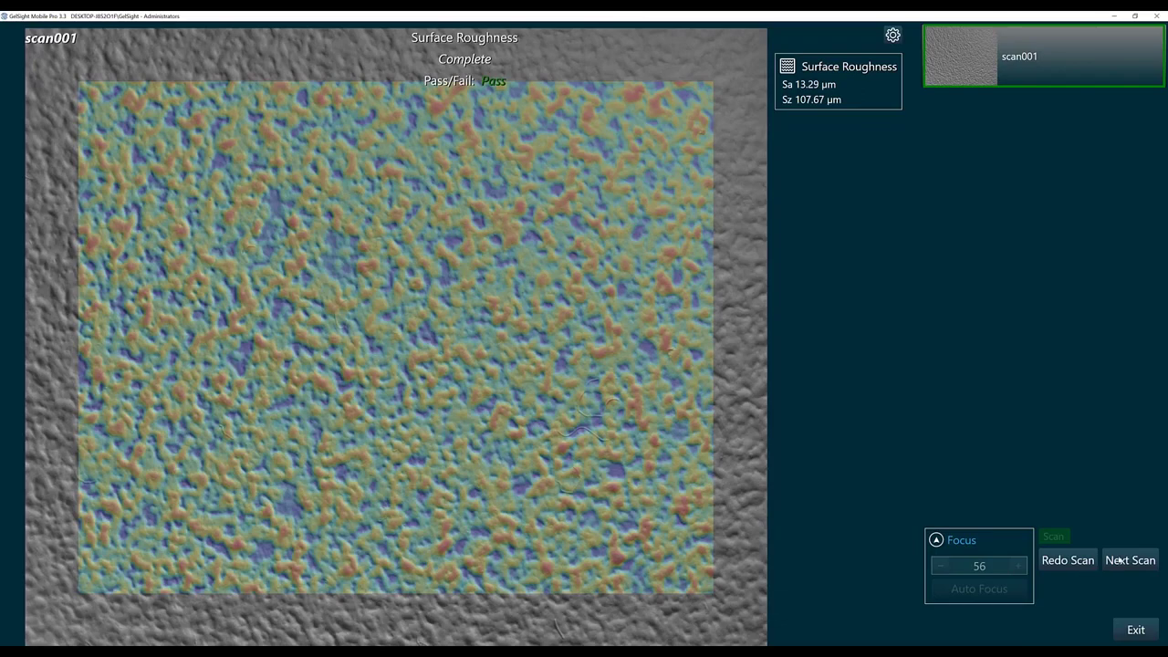
Advance to Next Scan to prepare capturing scan002.
left_click(1119, 560)
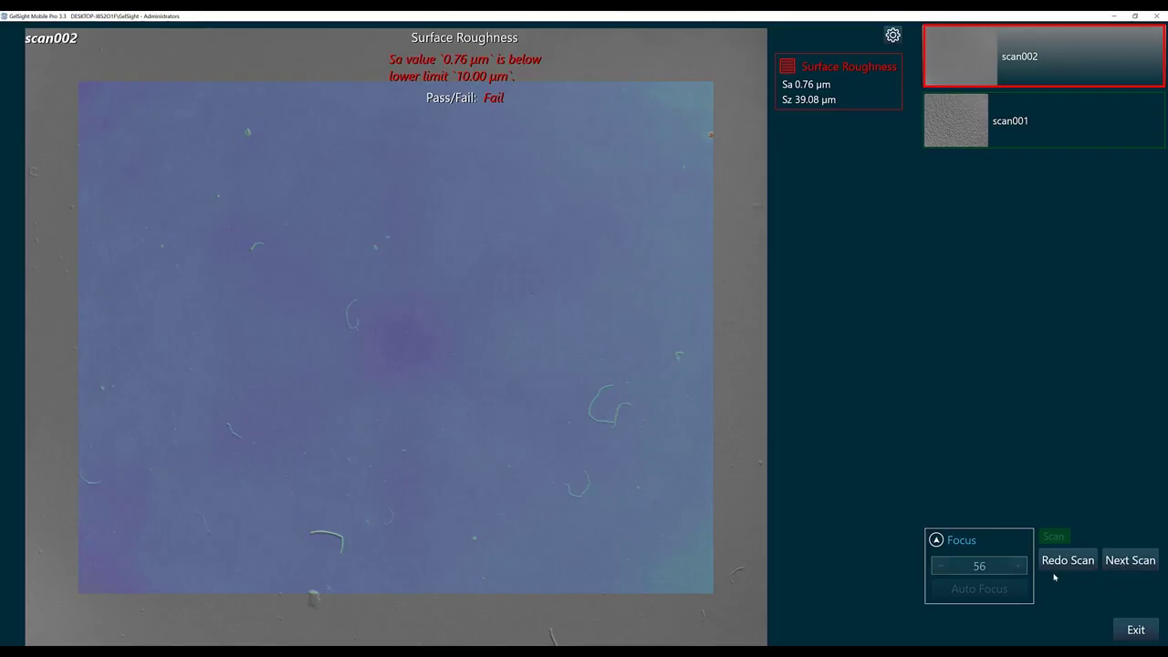
Capture passing scan003 (Sa 13.36 µm), then exit Operator Mode by entering the operator password.
left_click(1129, 560)
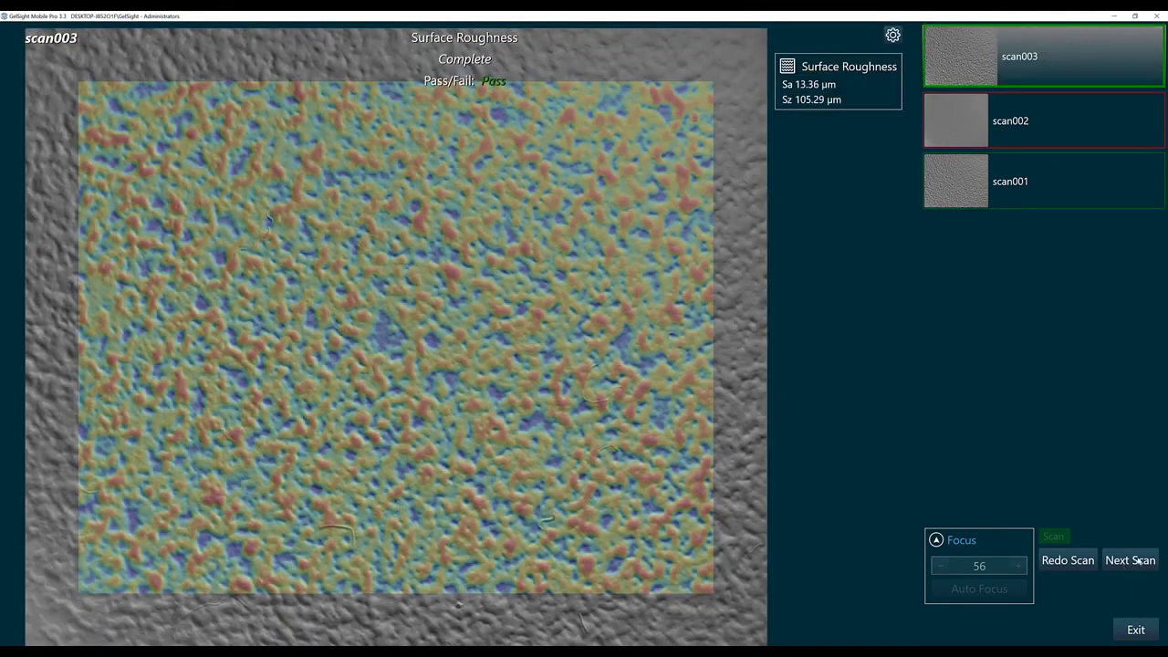
left_click(1135, 629)
type("gelsi")
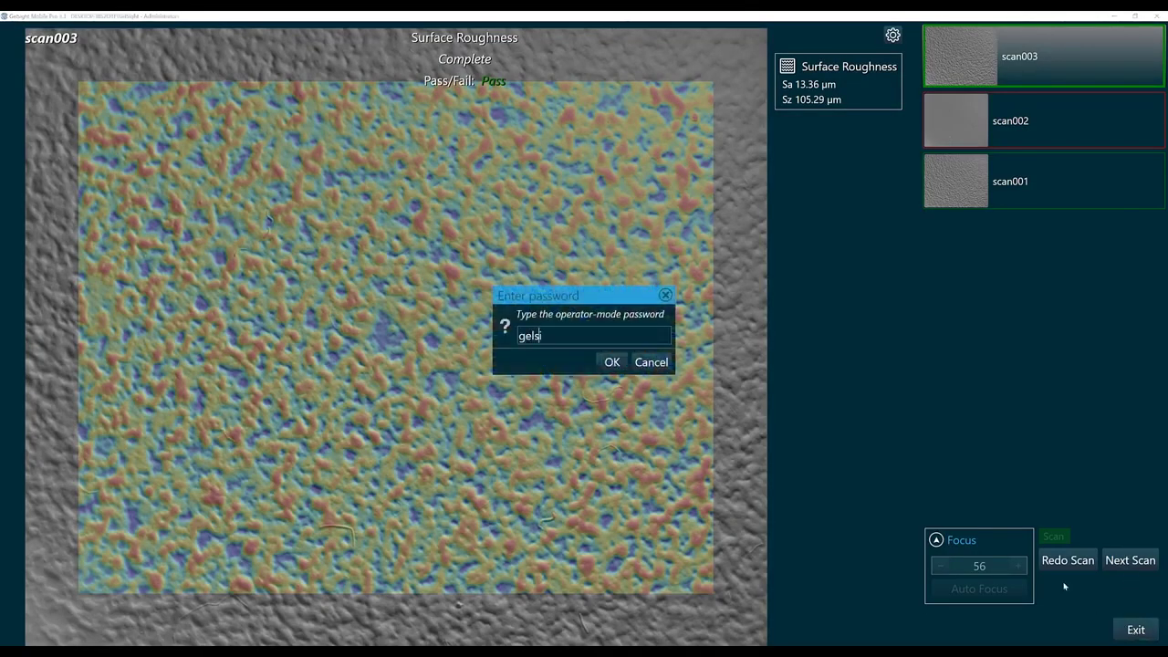
type("ght")
key("Return")
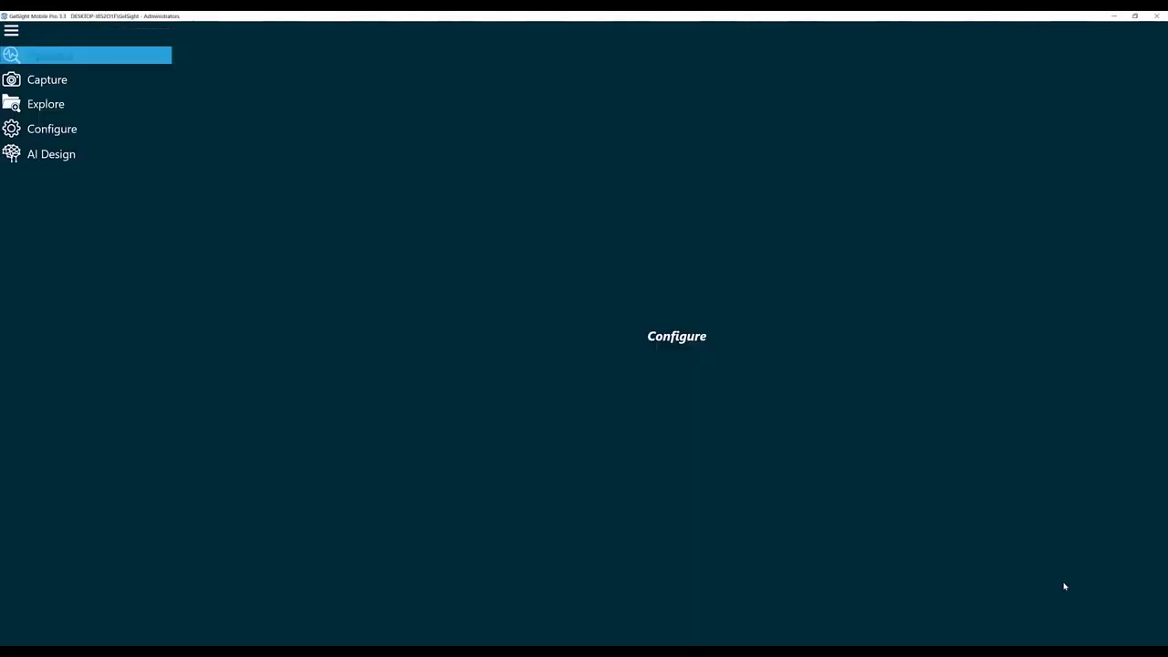